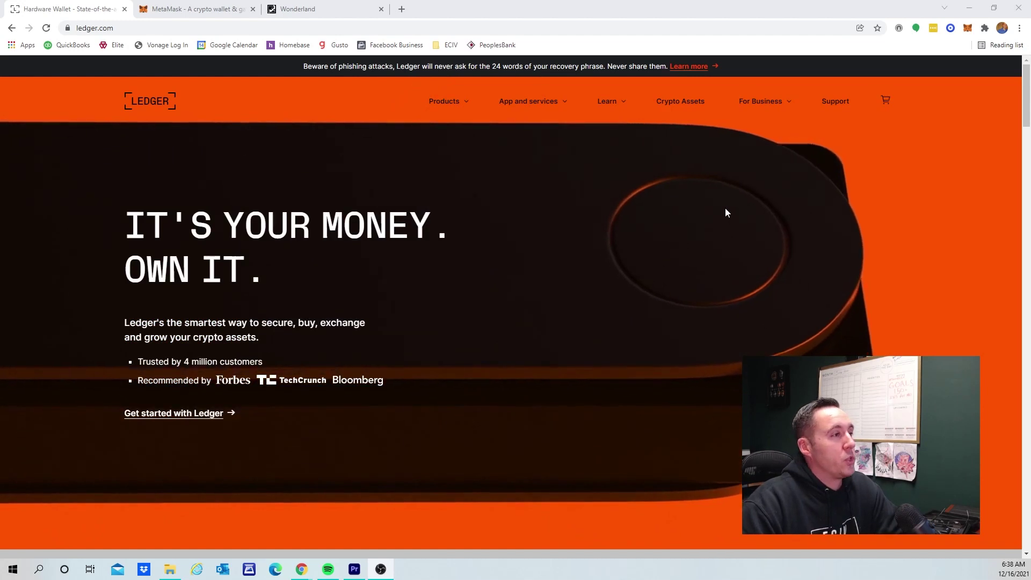
Scroll the ledger.com homepage and reveal the Products menu listing Ledger Nano X and Nano S
left_click(162, 29)
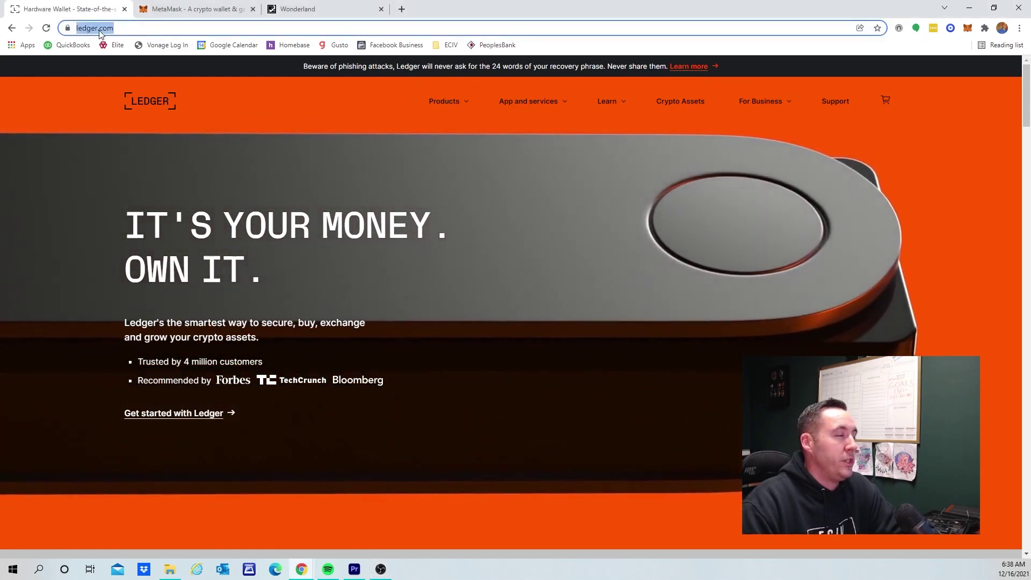
scroll(894, 231, "down", 5)
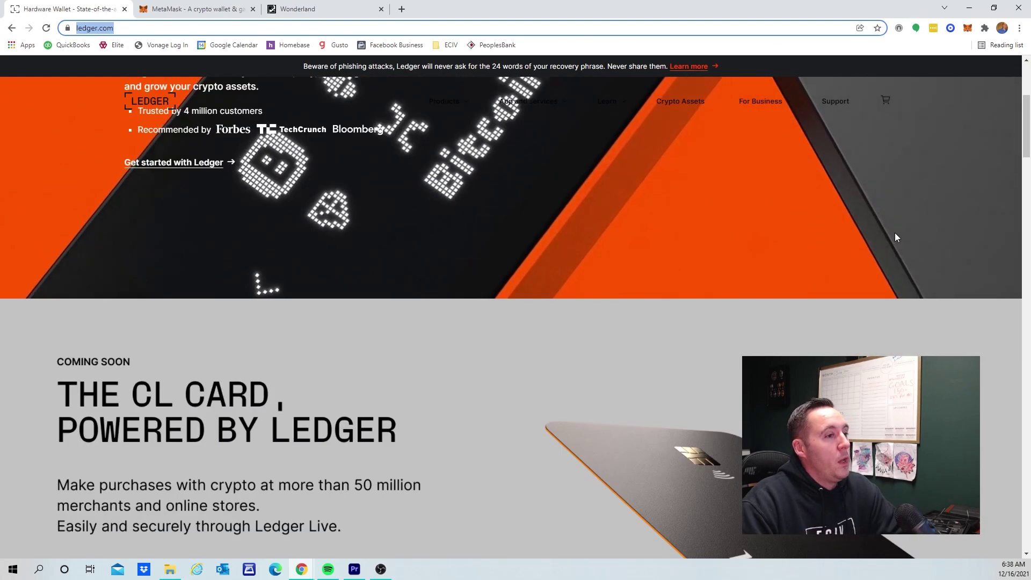
scroll(894, 233, "up", 5)
scroll(894, 232, "down", 5)
scroll(894, 232, "up", 5)
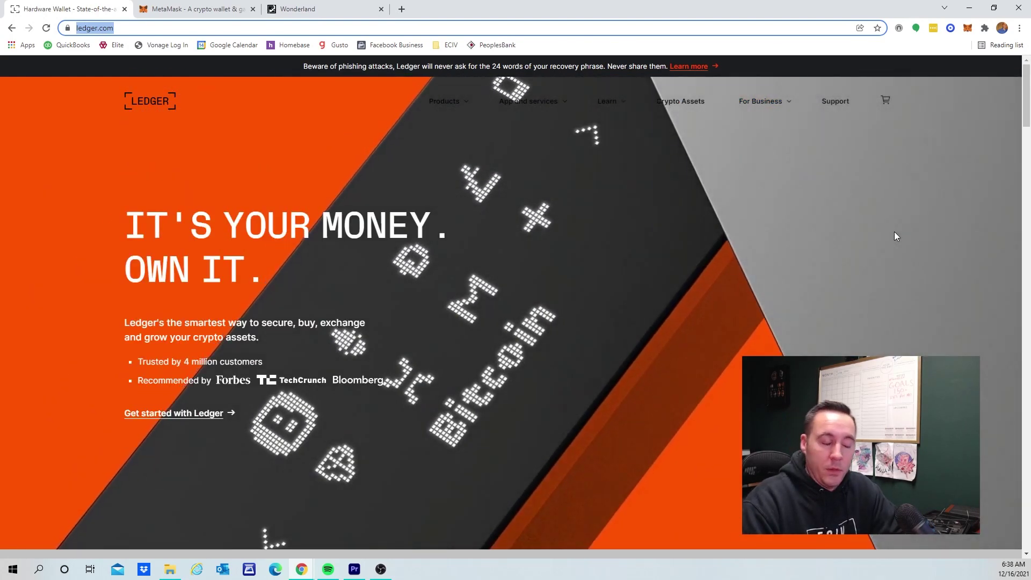
scroll(895, 235, "down", 5)
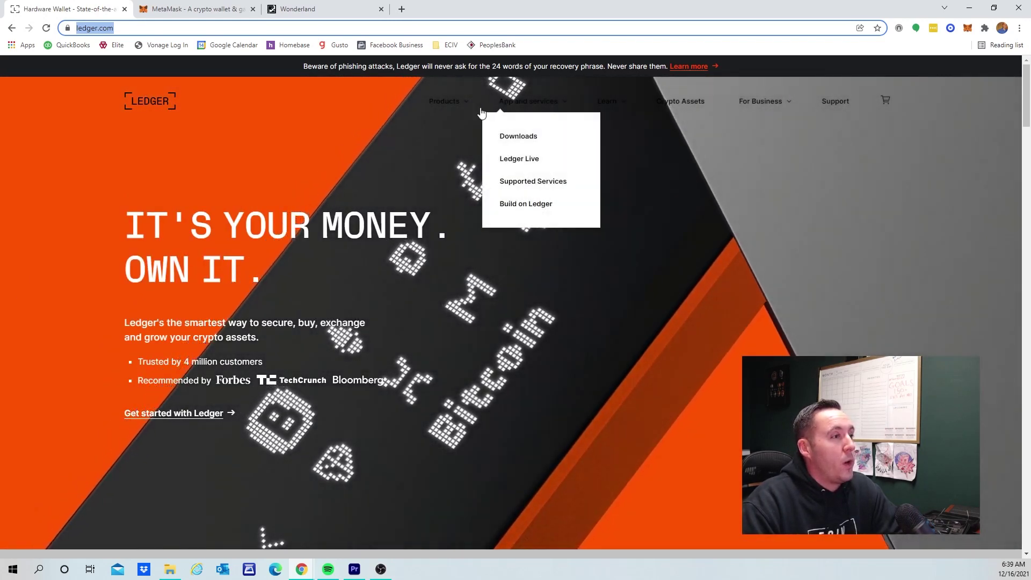
mouse_move(452, 107)
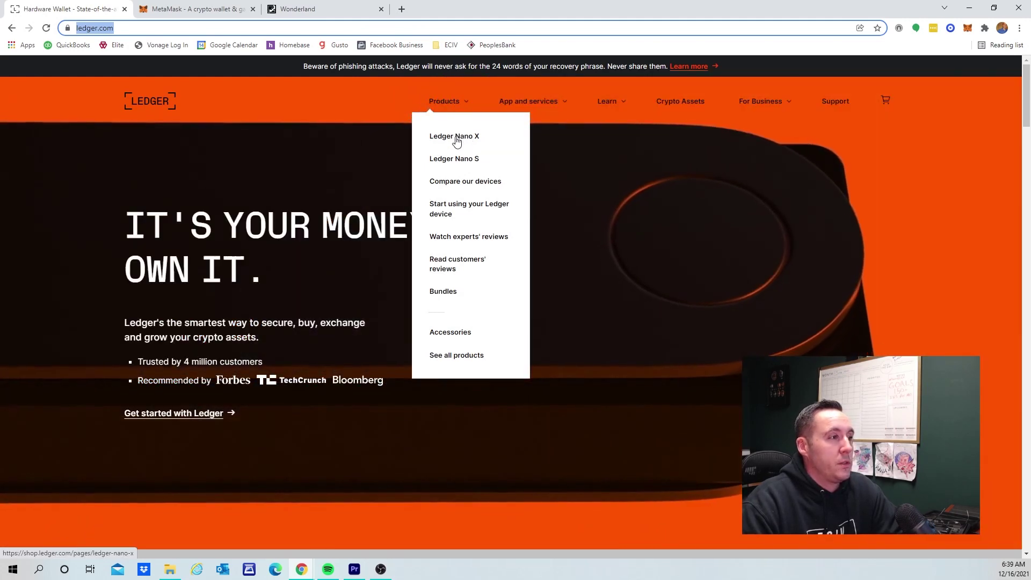
Open the Ledger Nano X page, highlight its US$119.00 price, and switch to the MetaMask tab
left_click(456, 139)
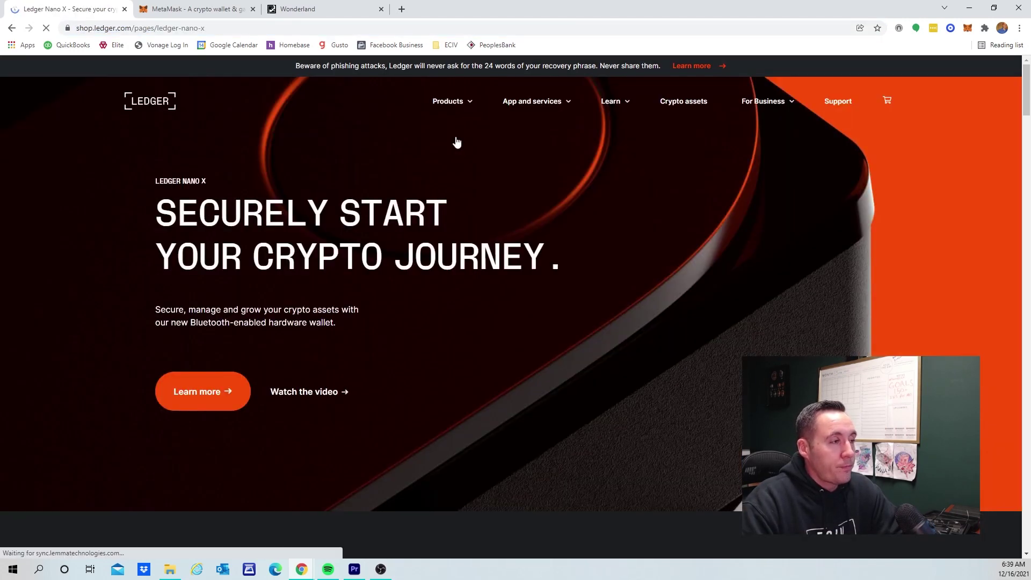
scroll(804, 275, "down", 8)
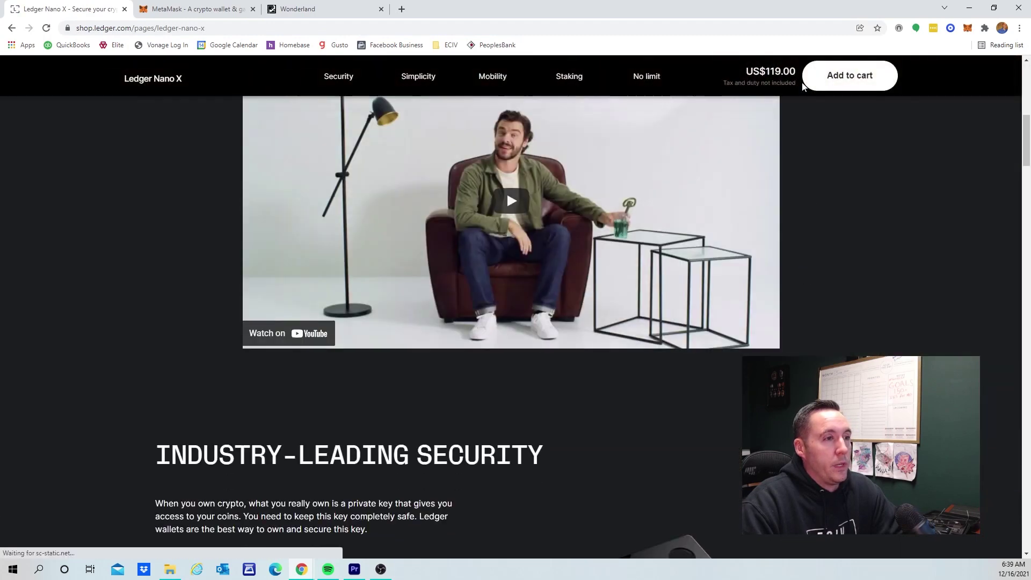
left_click_drag(756, 67, 805, 81)
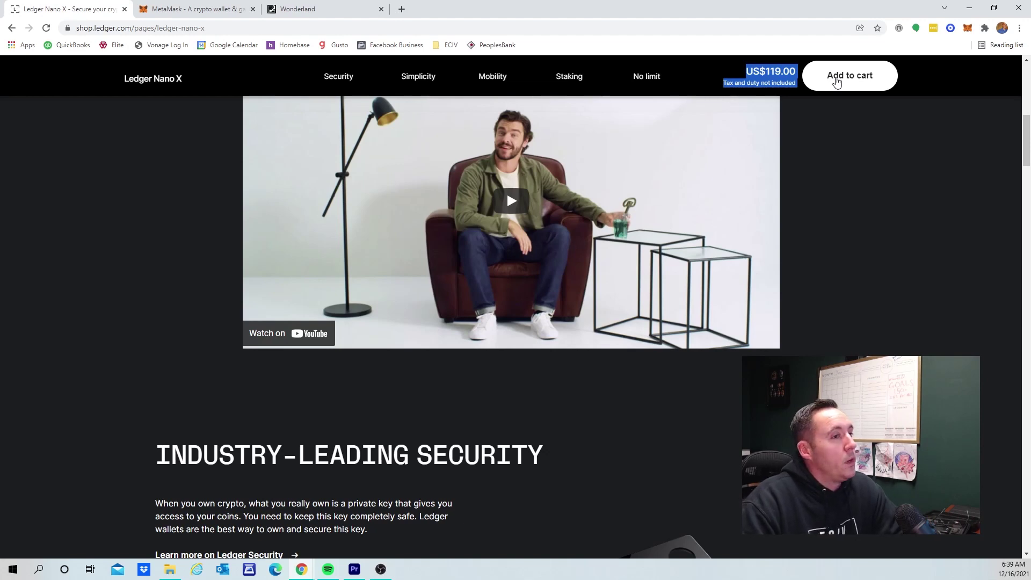
left_click(200, 14)
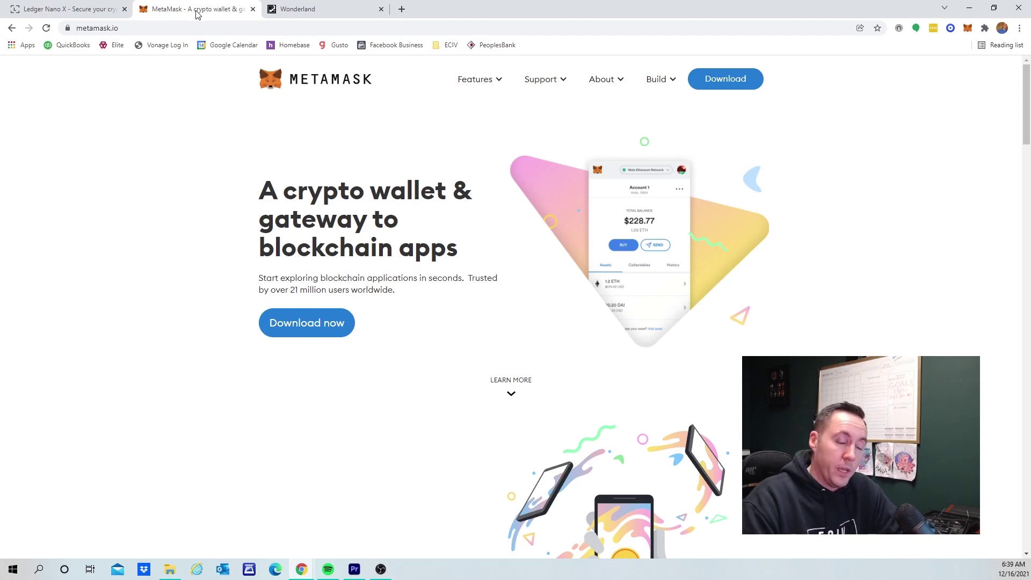
Go to MetaMask's Chrome download page and launch the installed wallet showing Account 1 with 0 AVAX
left_click(141, 27)
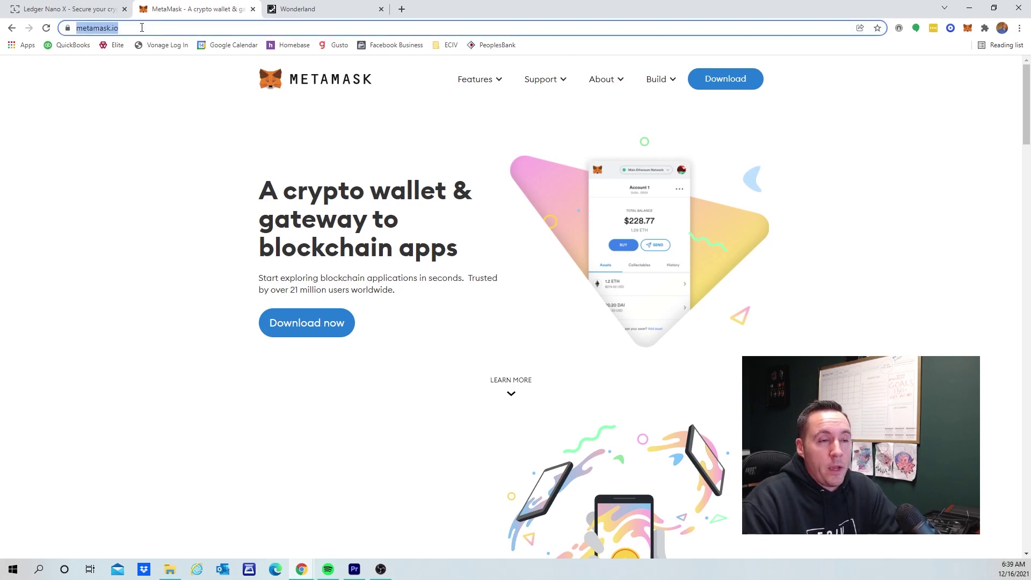
left_click(733, 87)
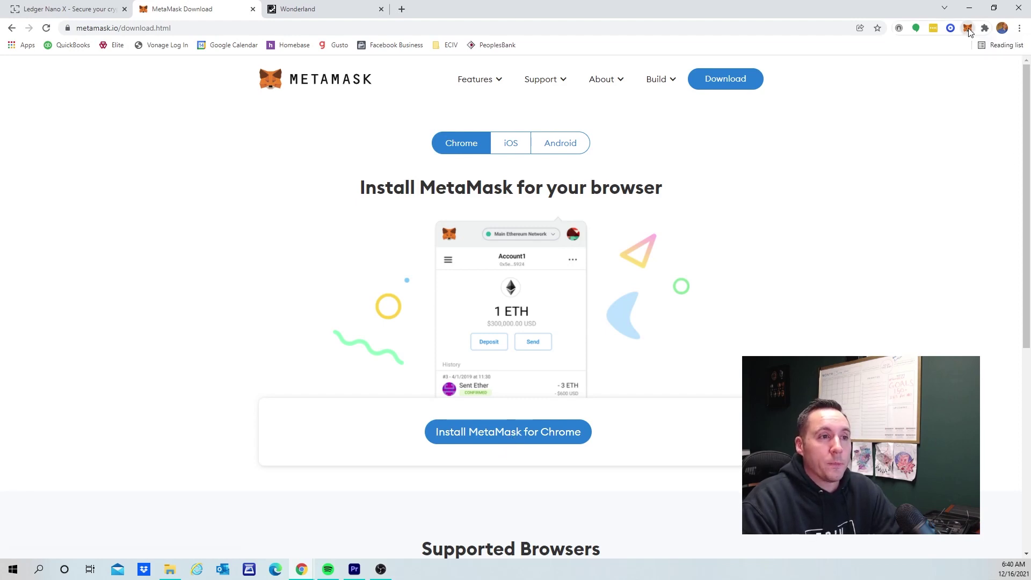
left_click(967, 28)
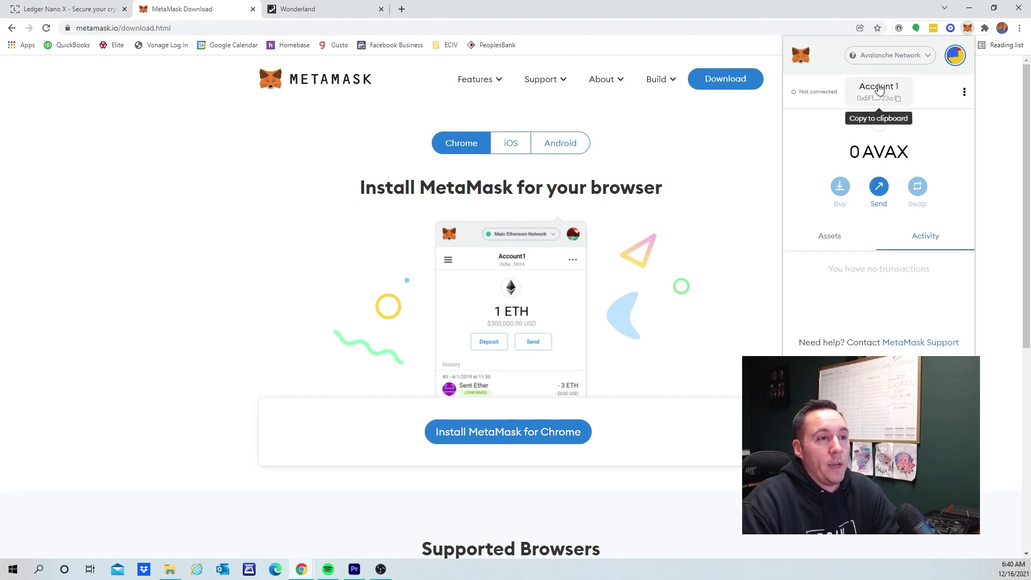
Show Account 1's Assets list on Avalanche Network, holding only 0 AVAX
left_click(834, 238)
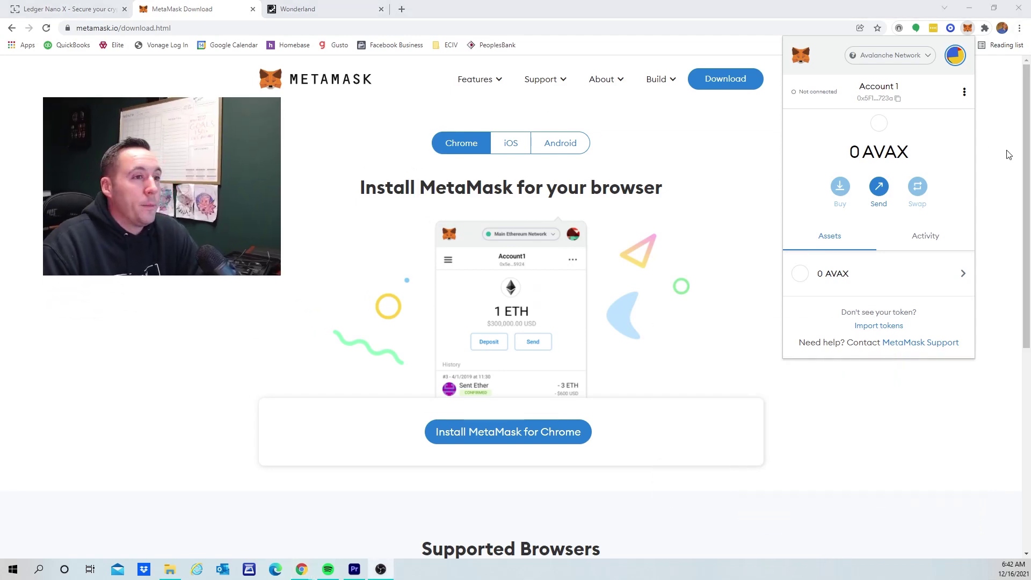
Choose Connect Hardware Wallet from the account menu, select Ledger, and continue to device search
left_click(956, 57)
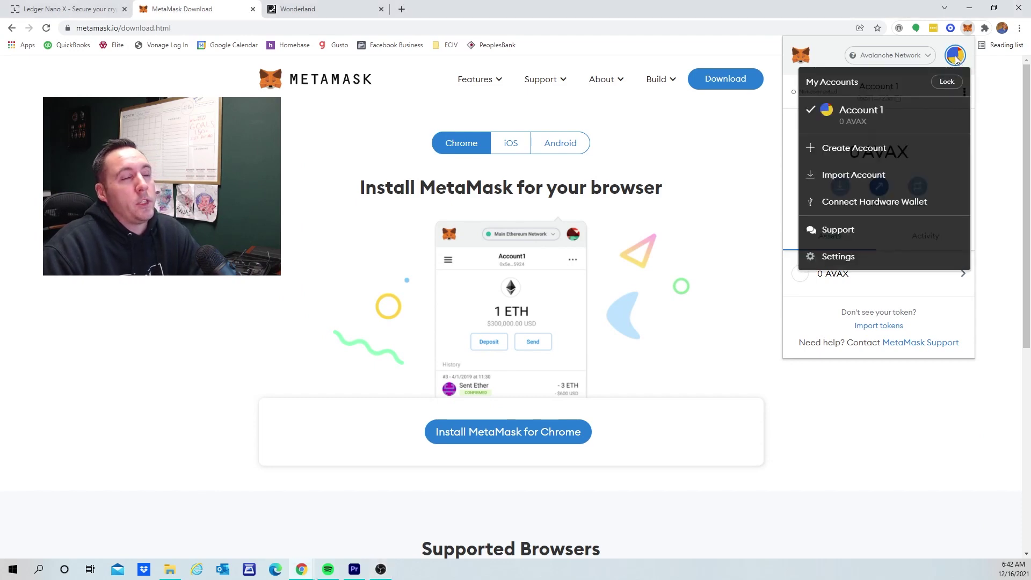
left_click(889, 207)
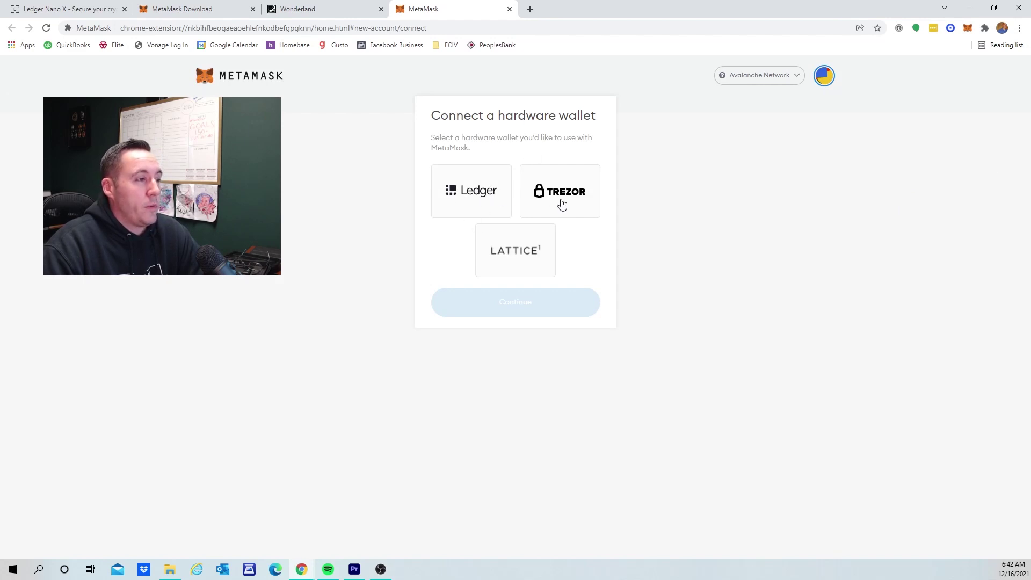
left_click(475, 196)
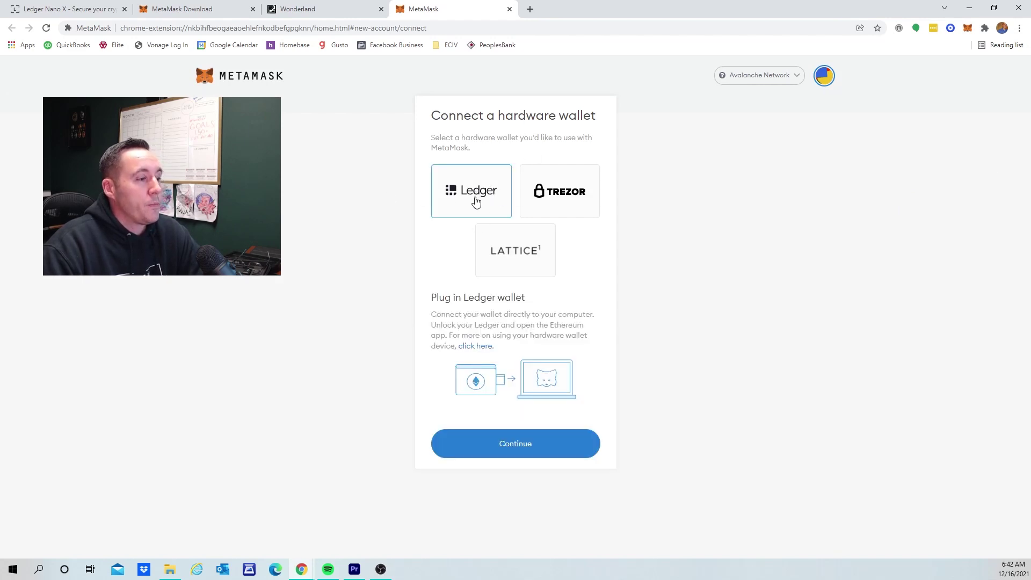
left_click(505, 443)
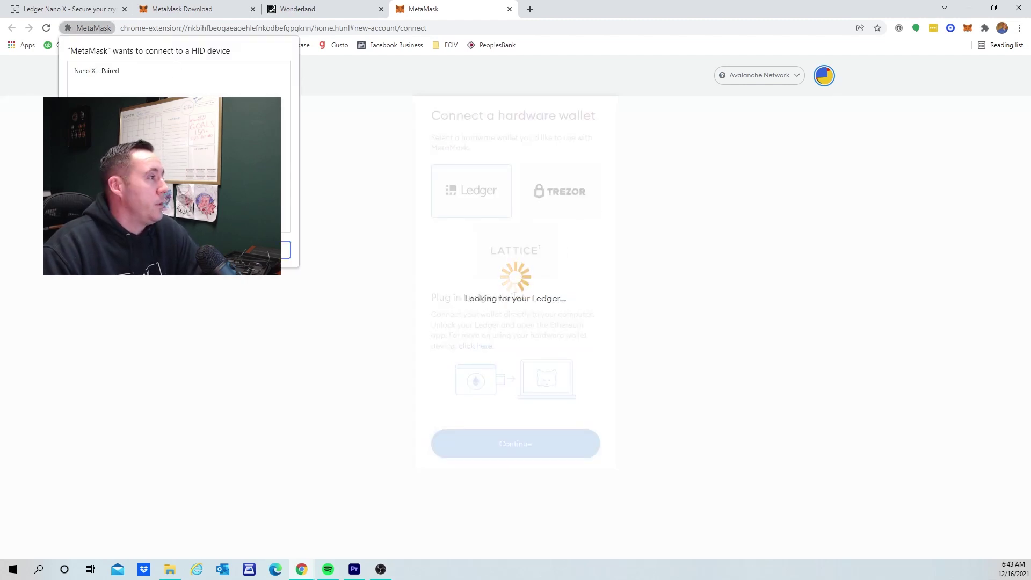
left_click(83, 70)
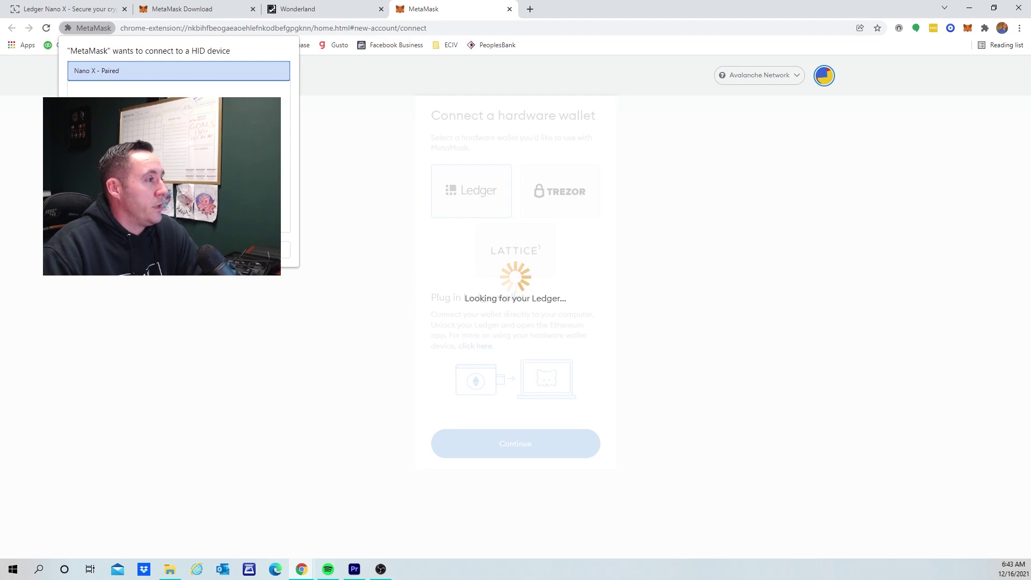
left_click(269, 250)
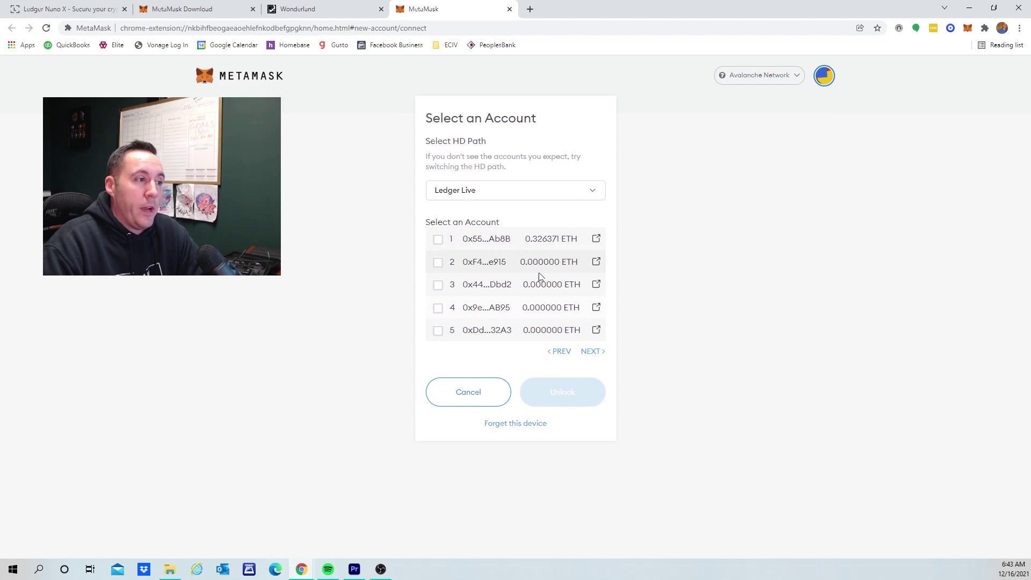
Unlock the first Ledger account (0.326371 ETH) as Ledger 1 and view its Activity
left_click(438, 240)
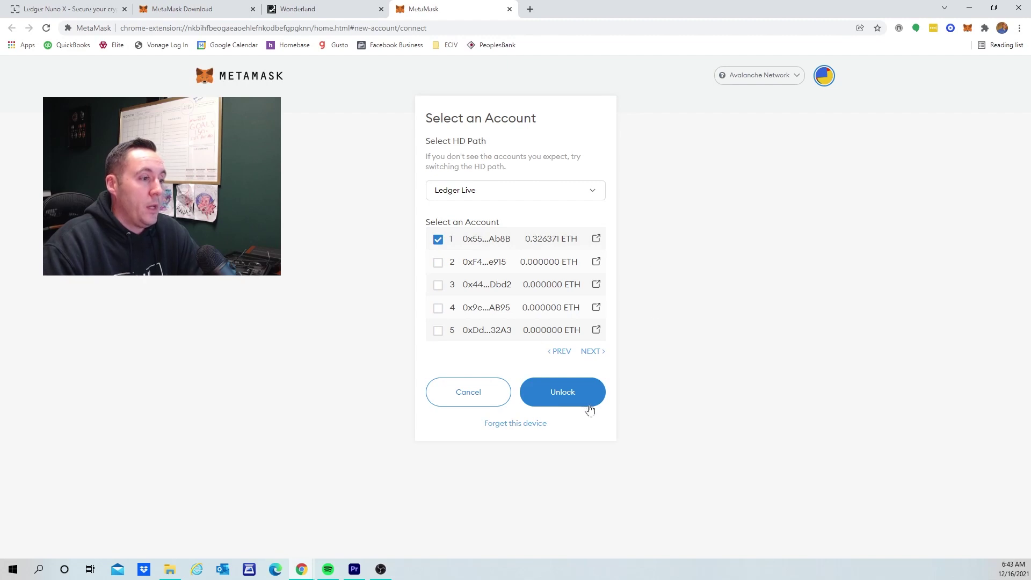
left_click(578, 393)
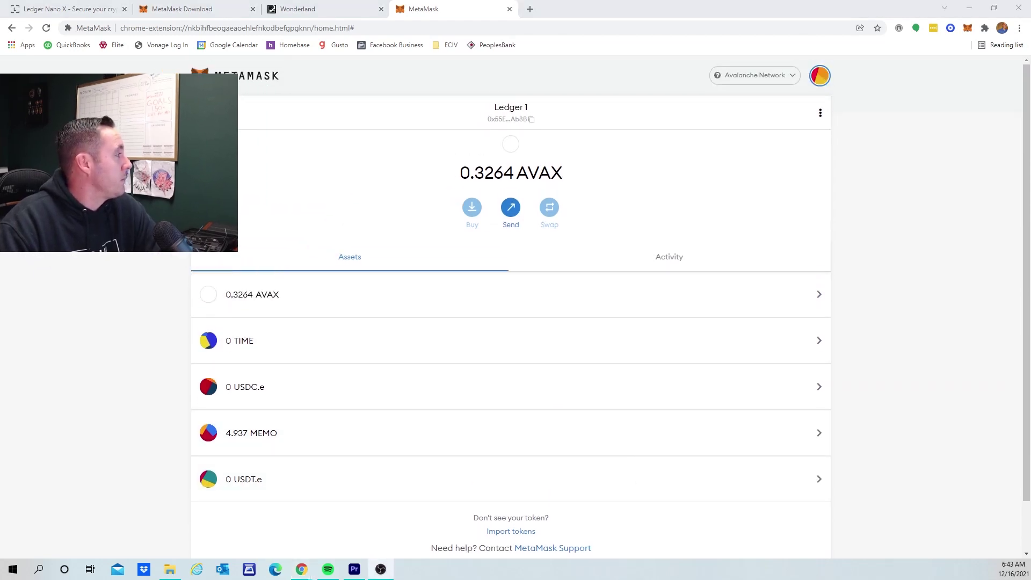
left_click(666, 270)
Close the MetaMask tab, enter the Wonderland app, and dismiss the Coinbase Wallet popup
left_click(345, 262)
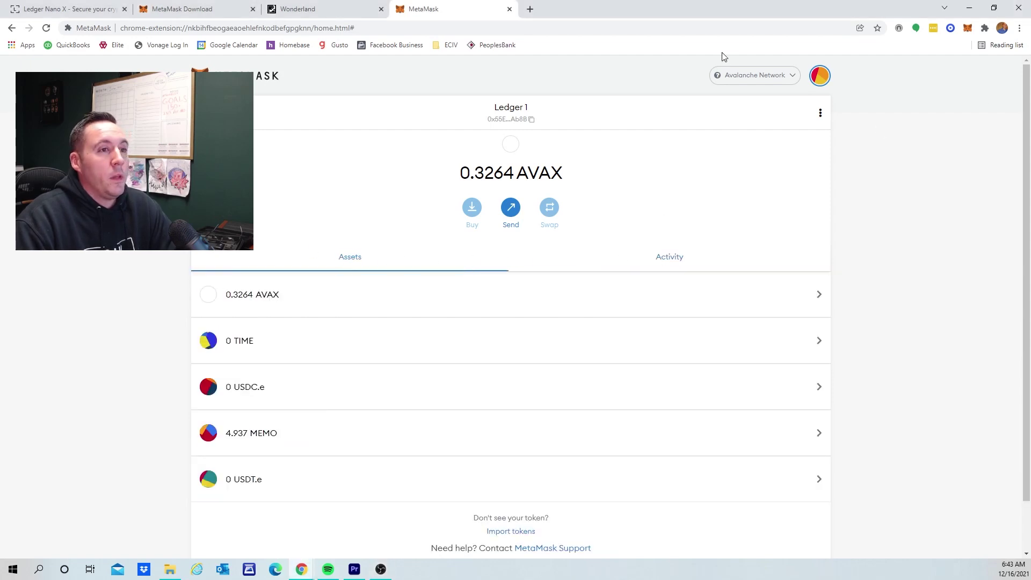
left_click(509, 10)
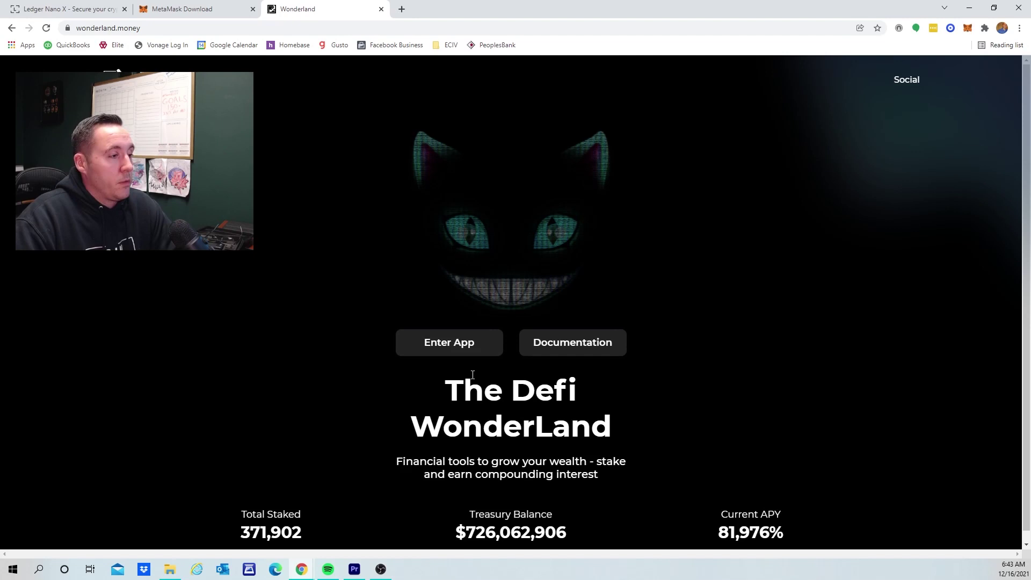
left_click(460, 349)
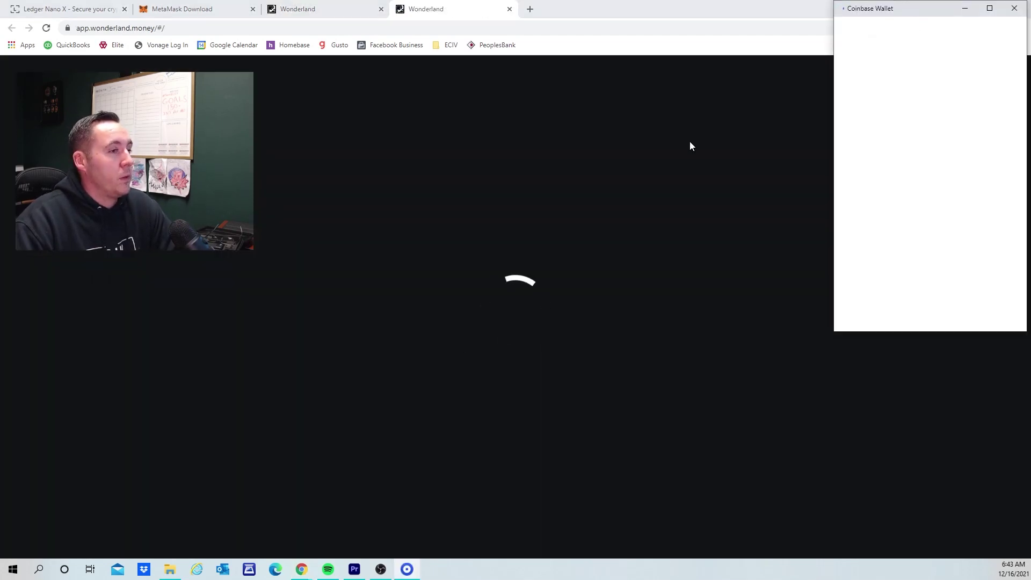
left_click(1014, 8)
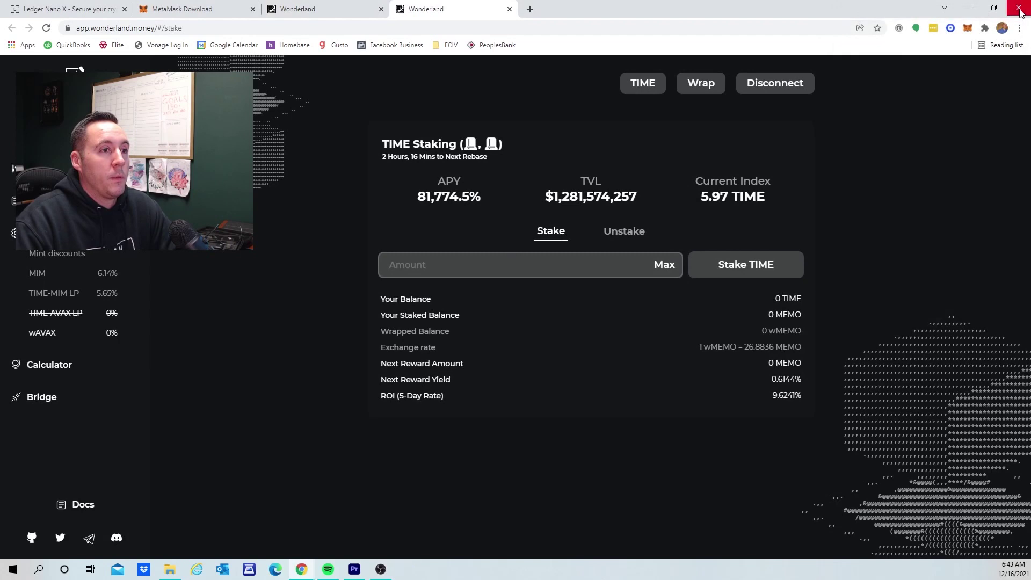
Connect the Ledger 1 account to Wonderland through MetaMask, closing the Coinbase Wallet popup
left_click(967, 29)
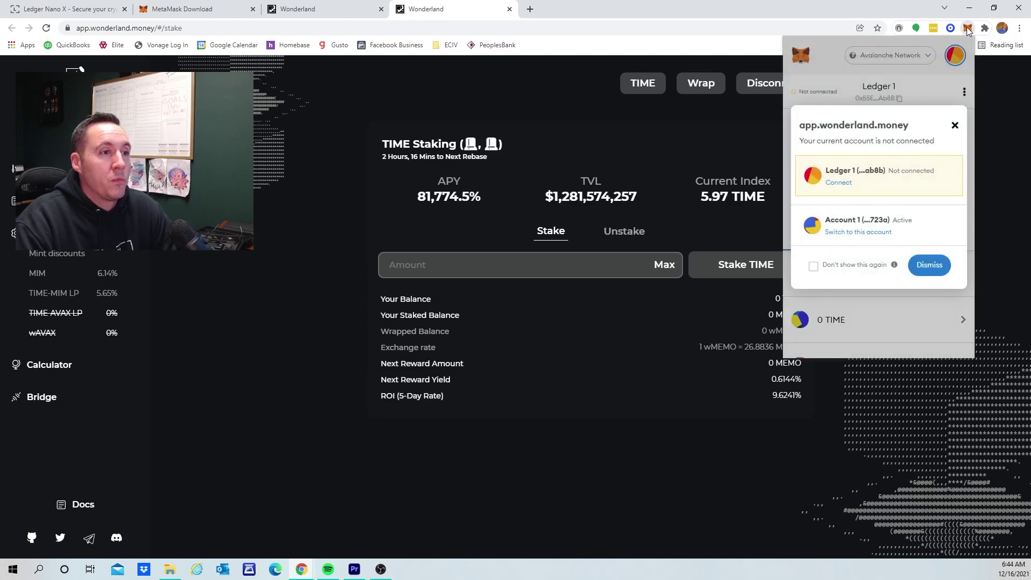
left_click(838, 183)
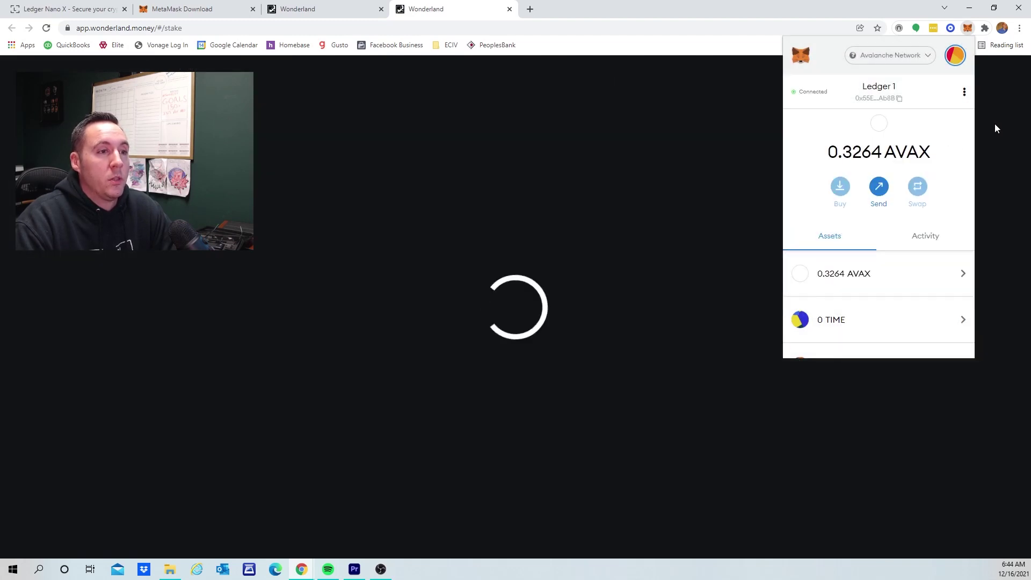
left_click(1015, 8)
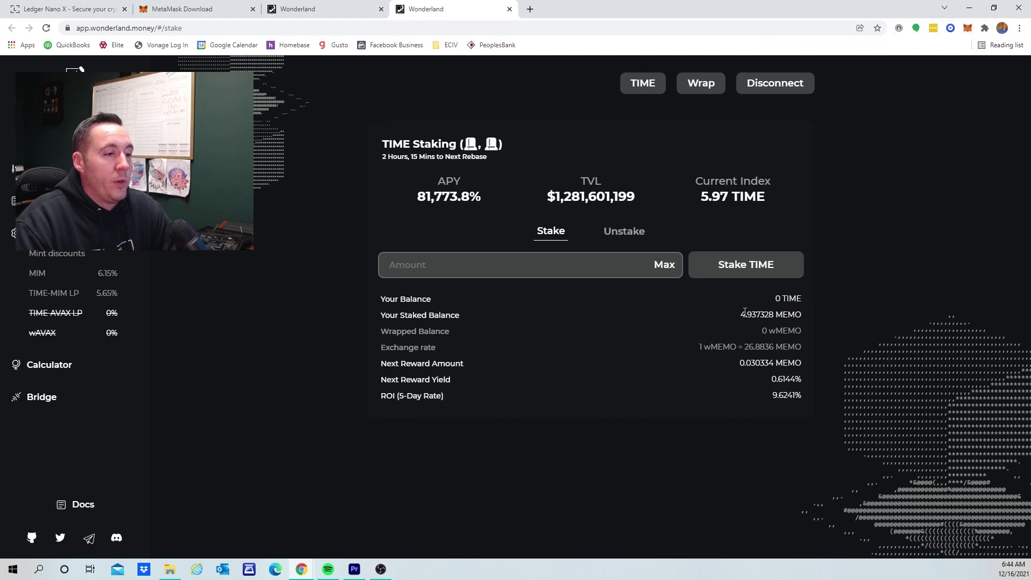
Note the 4.937328 MEMO staked balance and open the Unstake form's Amount field
left_click_drag(745, 312, 810, 313)
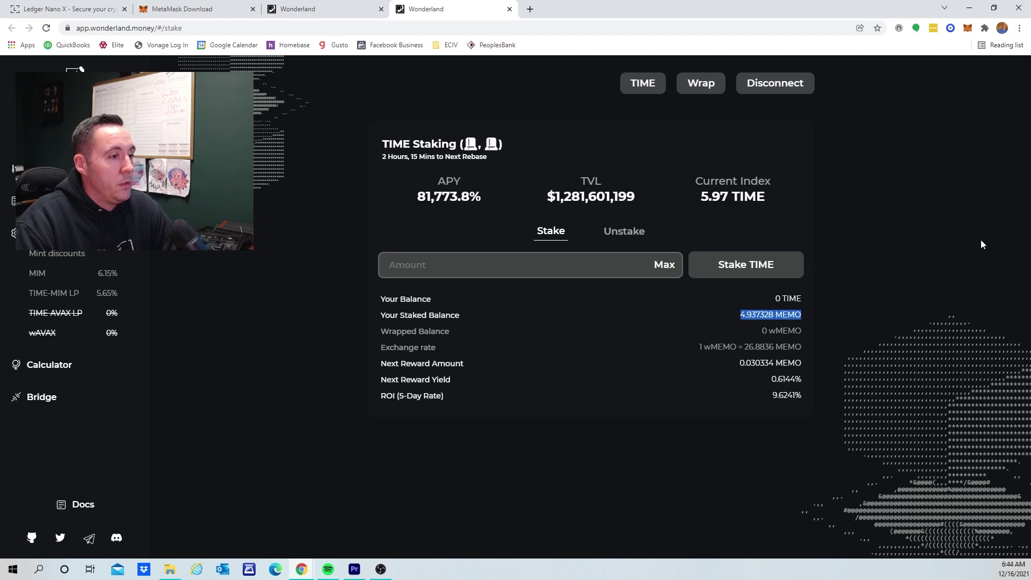
left_click(623, 235)
left_click(601, 264)
Enter .01, submit Unstake TIME, and confirm the transaction in the MetaMask notification
type(".01")
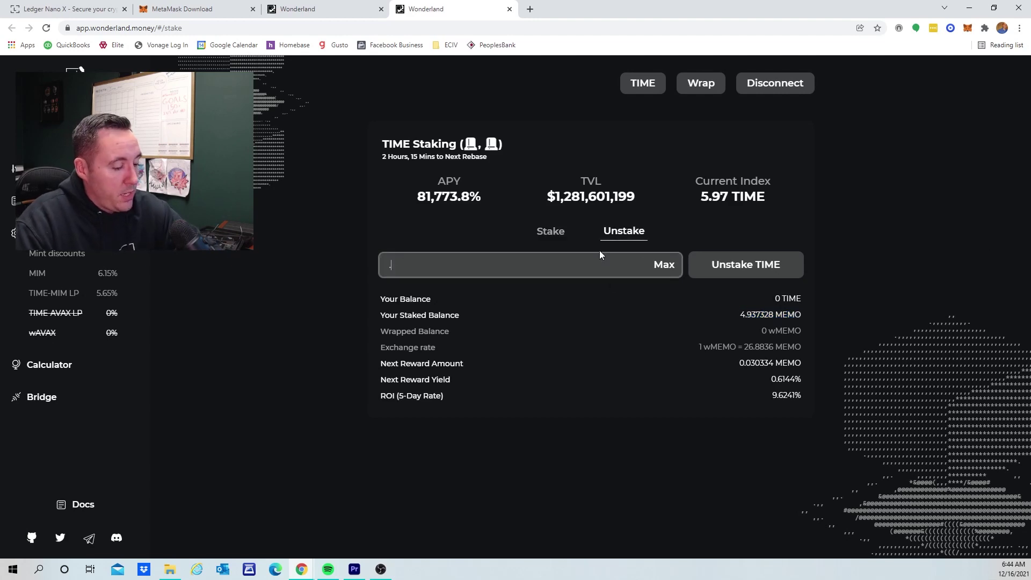
left_click(727, 272)
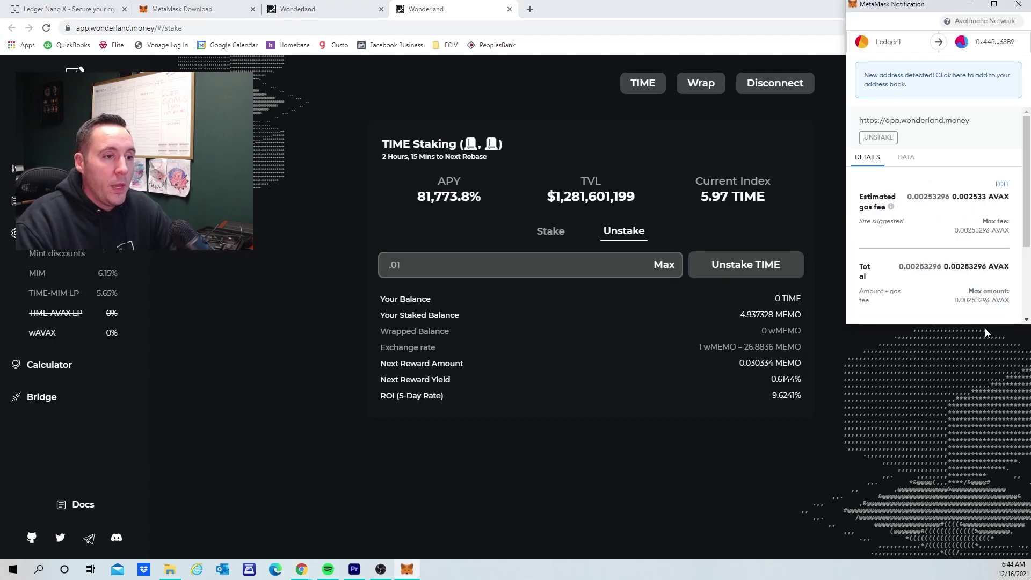
scroll(986, 285, "down", 3)
scroll(934, 195, "up", 1)
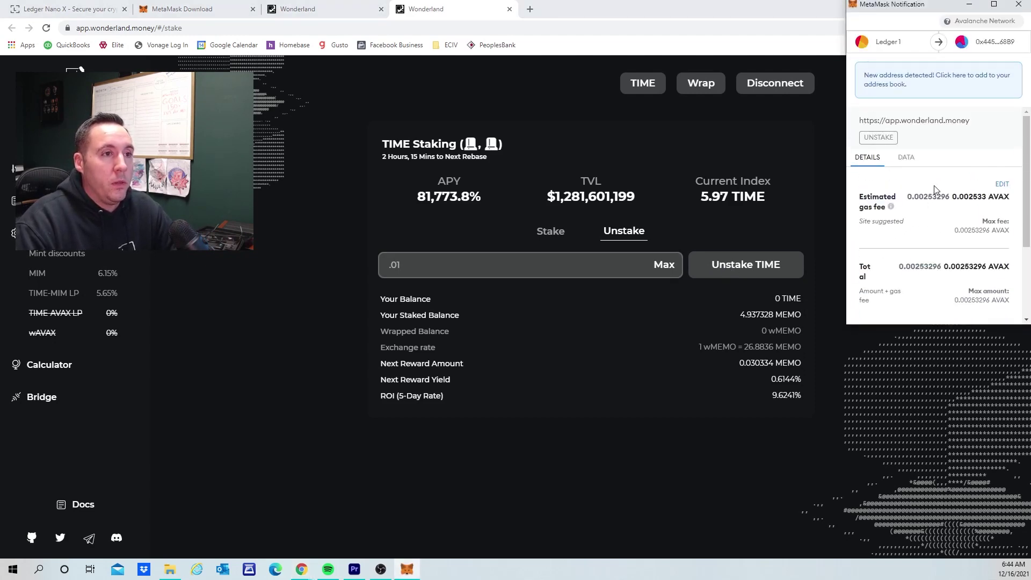
scroll(981, 180, "down", 1)
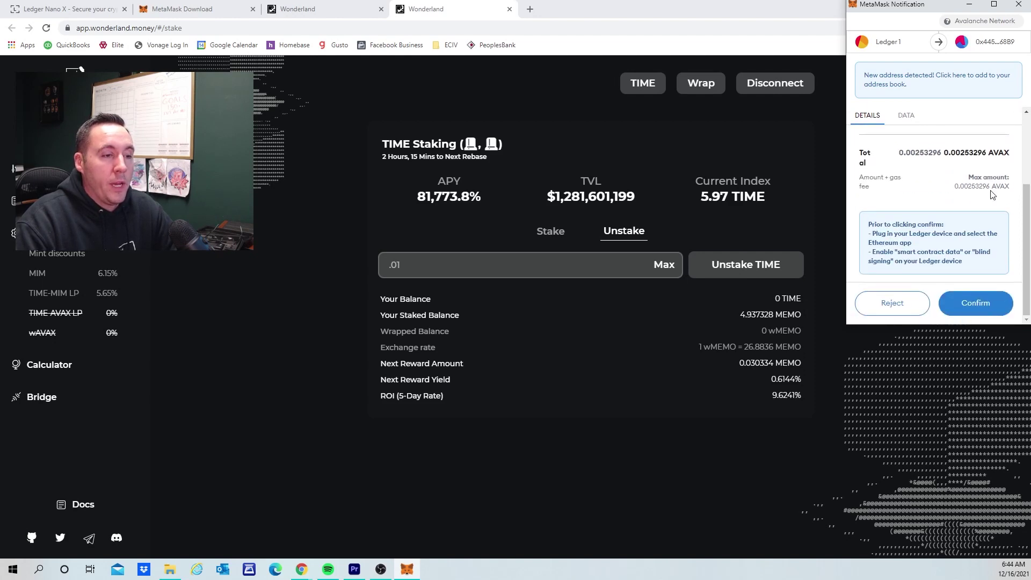
left_click(976, 304)
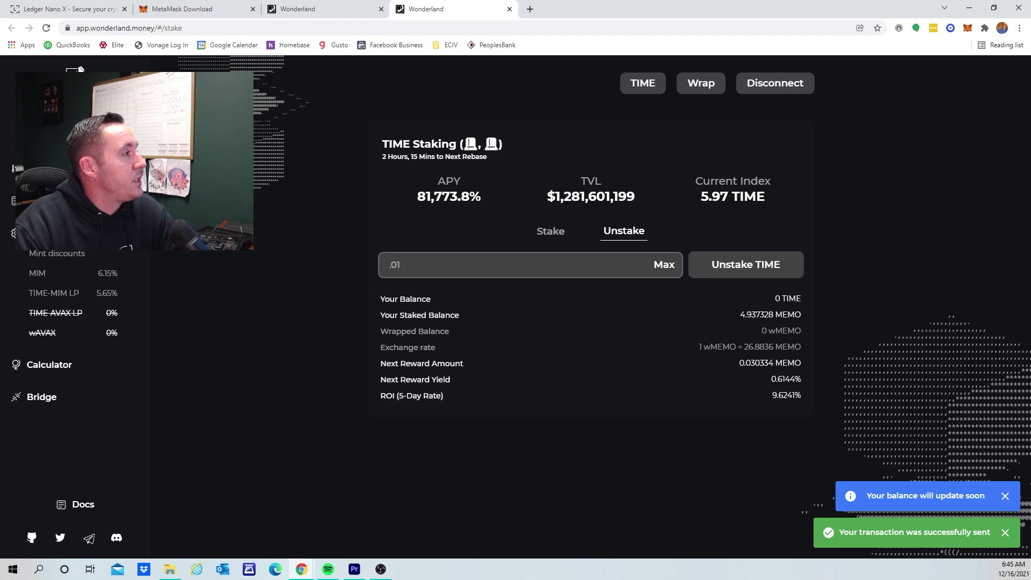
Reload the staking page and confirm Ledger 1's assets now show 0.01 TIME and 4.927 MEMO
left_click(46, 29)
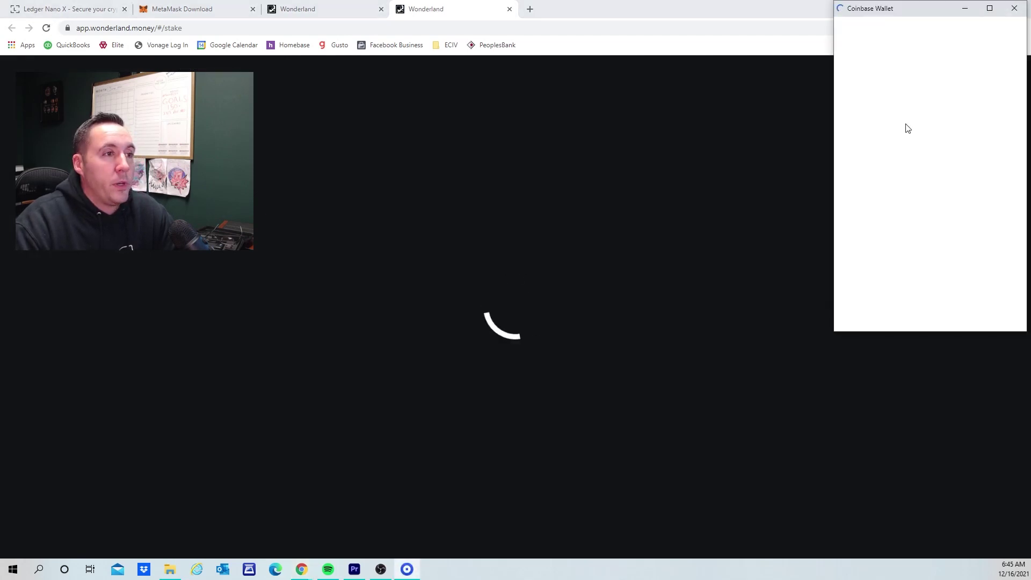
left_click(1015, 9)
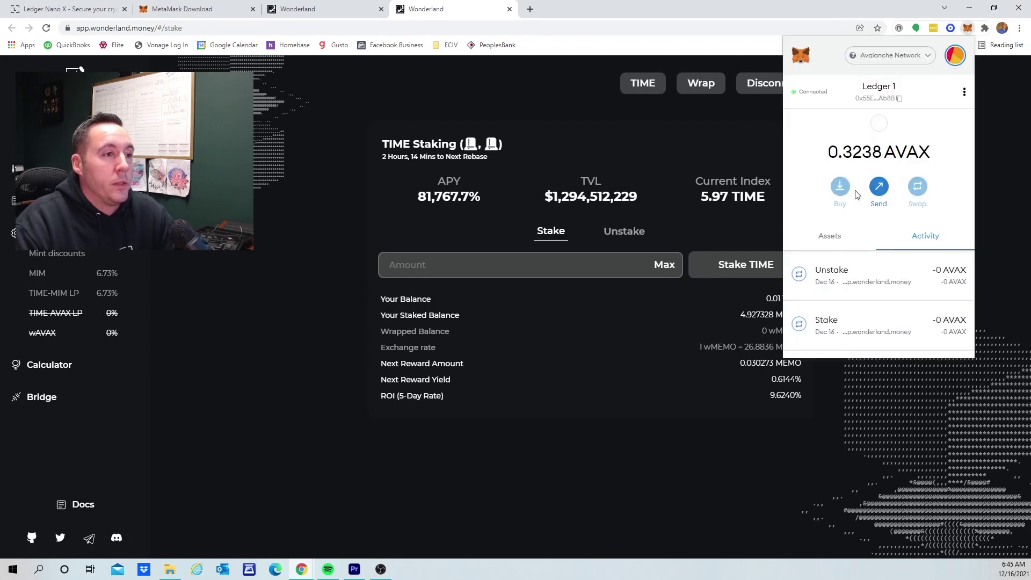
scroll(855, 265, "down", 3)
scroll(855, 265, "up", 3)
left_click(830, 246)
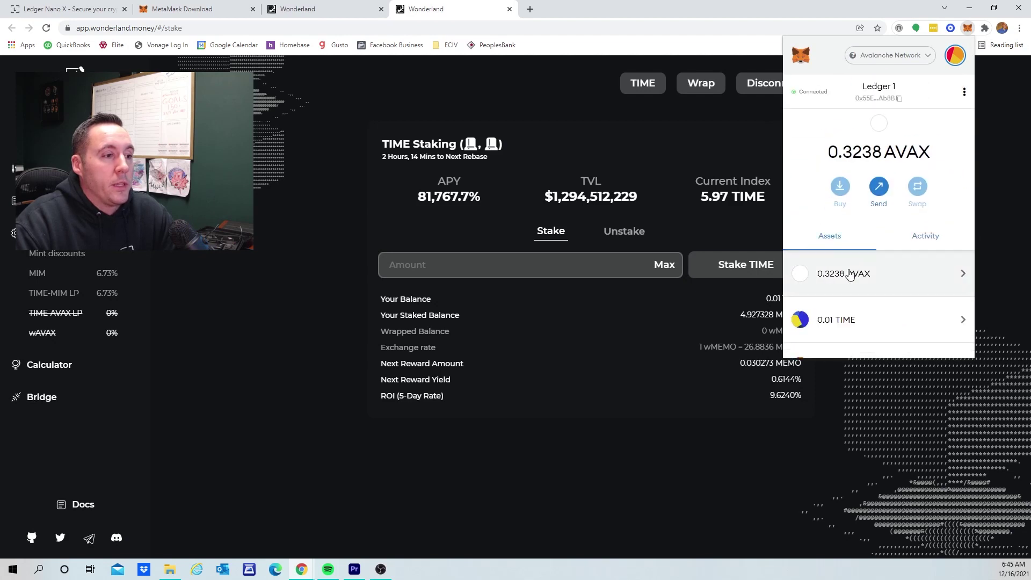
scroll(853, 268, "down", 3)
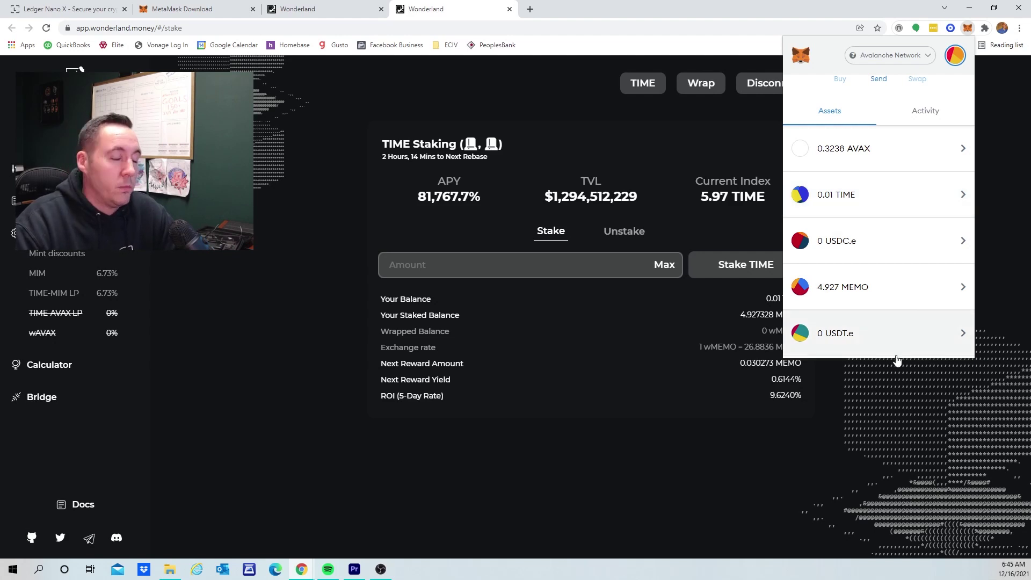
Stake the maximum 0.01 TIME, bringing up the MetaMask request with a 0.00598551 AVAX fee
left_click(946, 409)
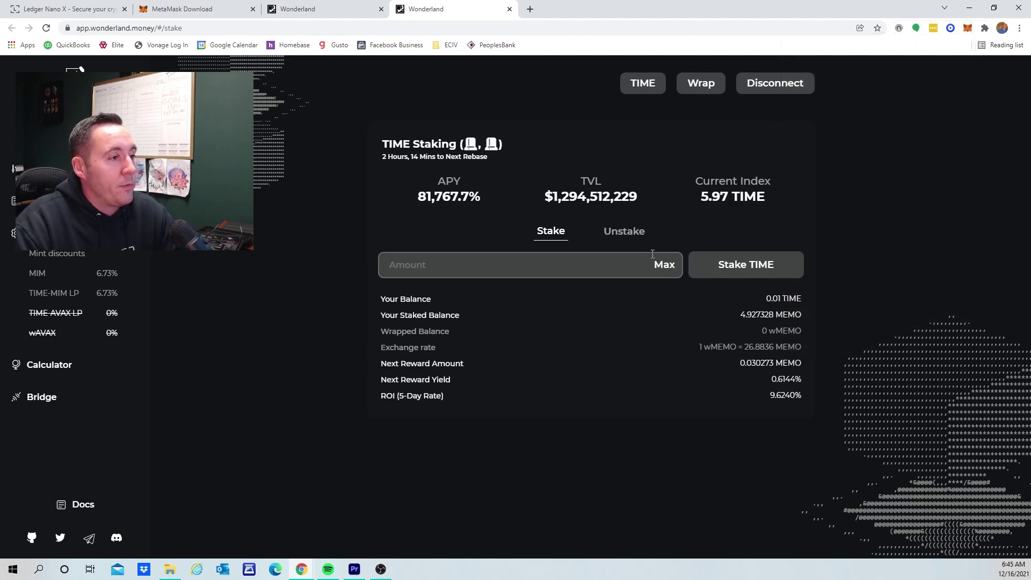
left_click(563, 260)
left_click(664, 269)
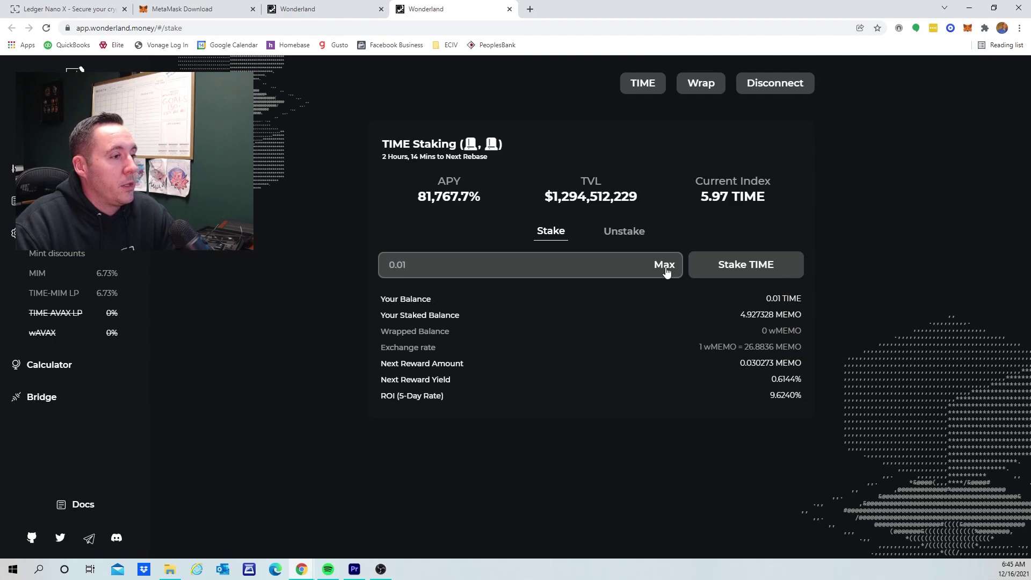
left_click(754, 269)
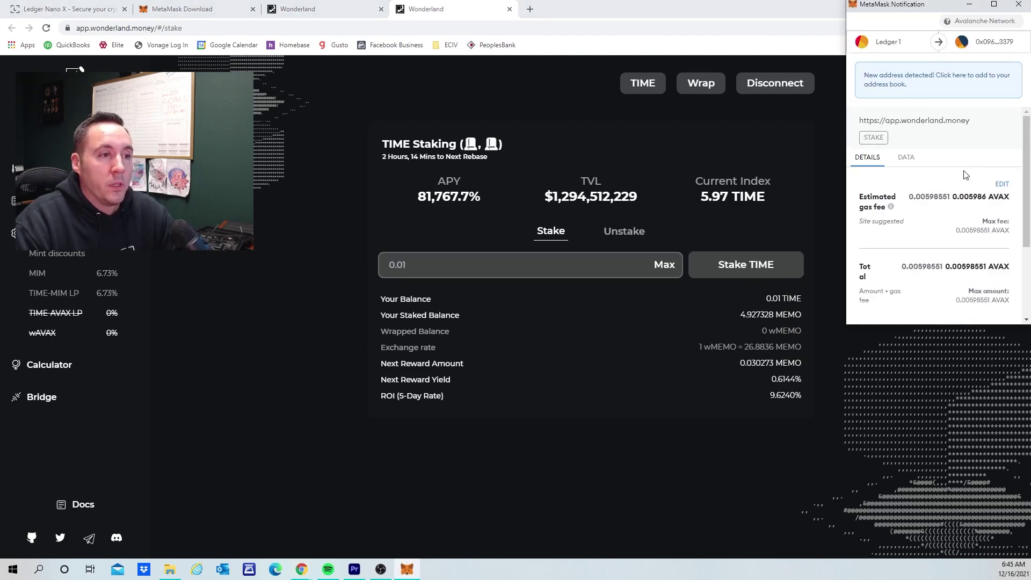
scroll(963, 174, "down", 3)
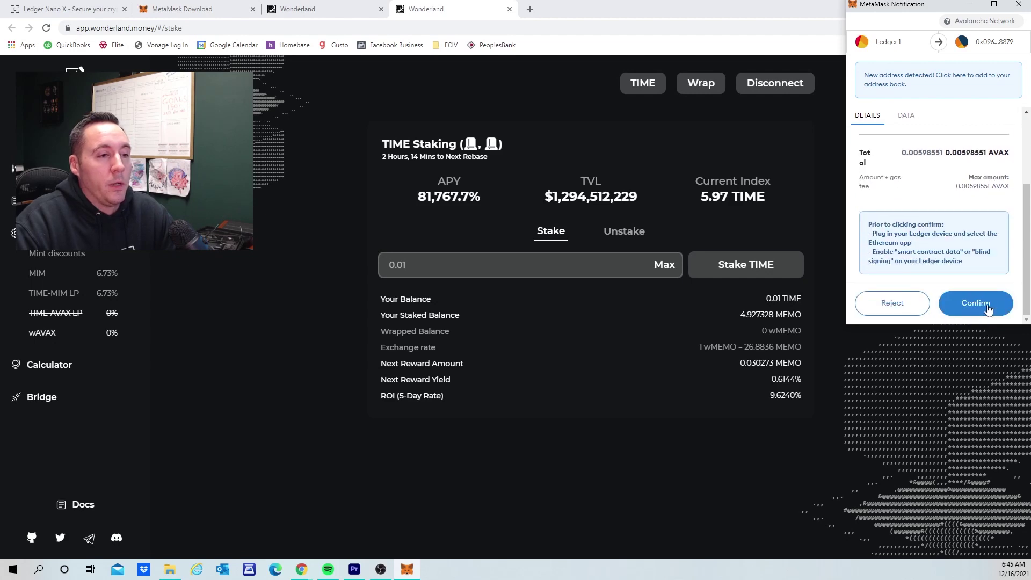